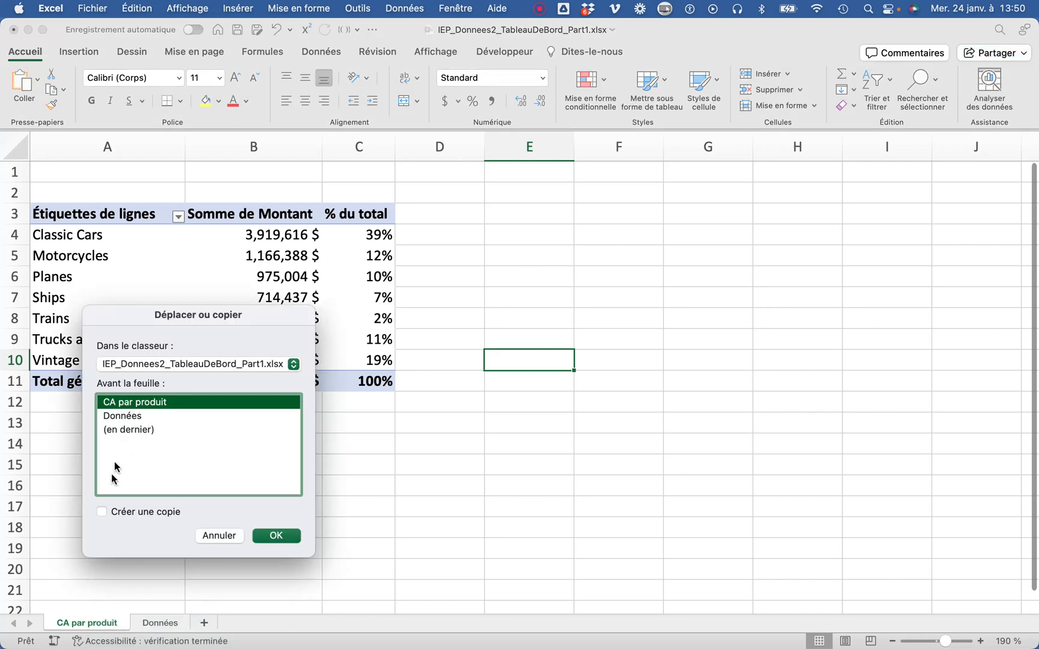
Duplicate the CA par produit sheet in front of the original and rename the copy "Analyse détaillée du CA".
{"action": "left_click", "coordinate": [104, 511]}
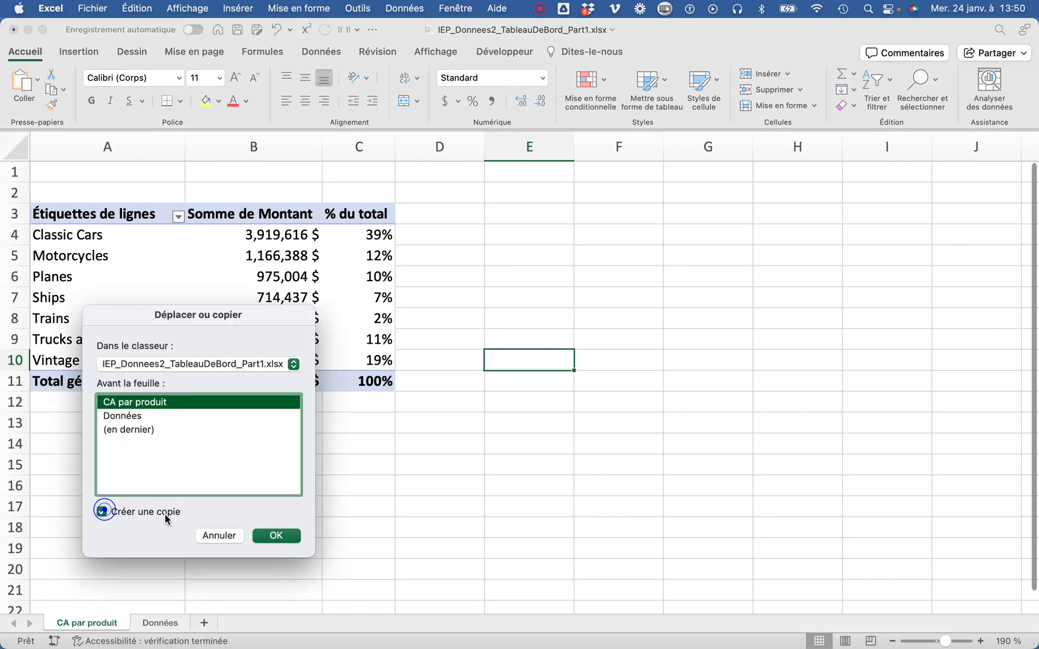
{"action": "left_click", "coordinate": [276, 536]}
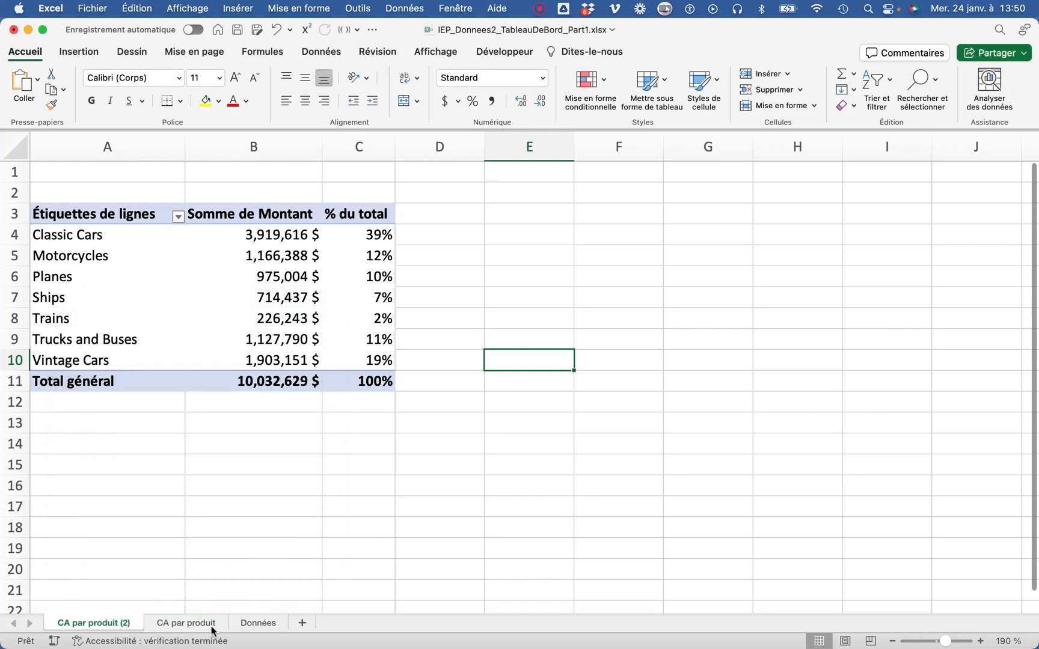
{"action": "left_click", "coordinate": [114, 624]}
{"action": "double_click", "coordinate": [112, 622]}
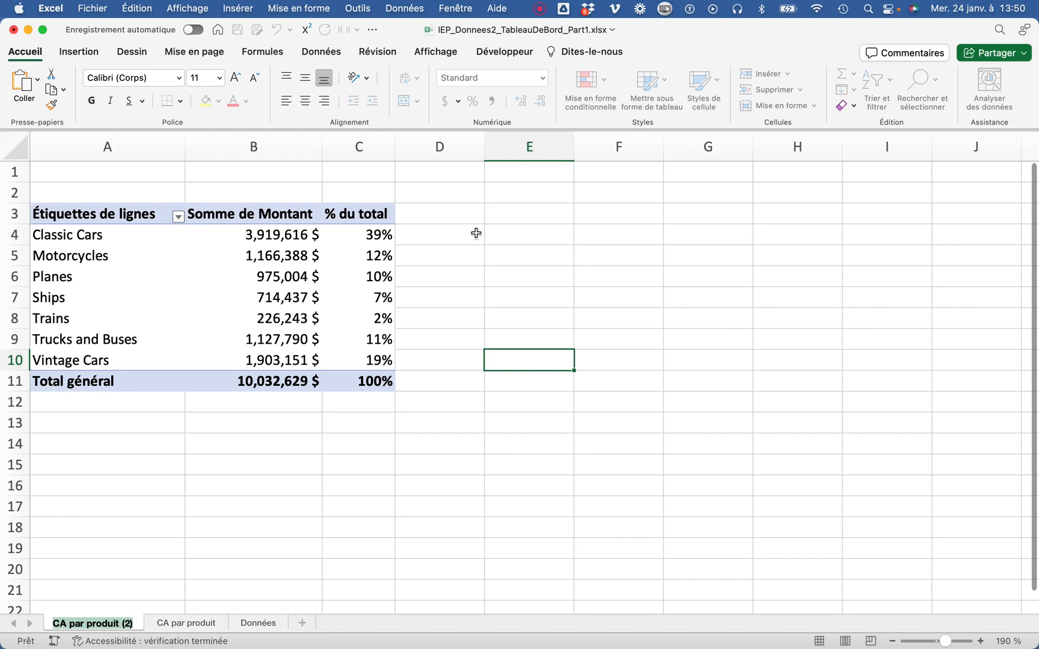
{"action": "type", "text": "Analyse détaillée du CA"}
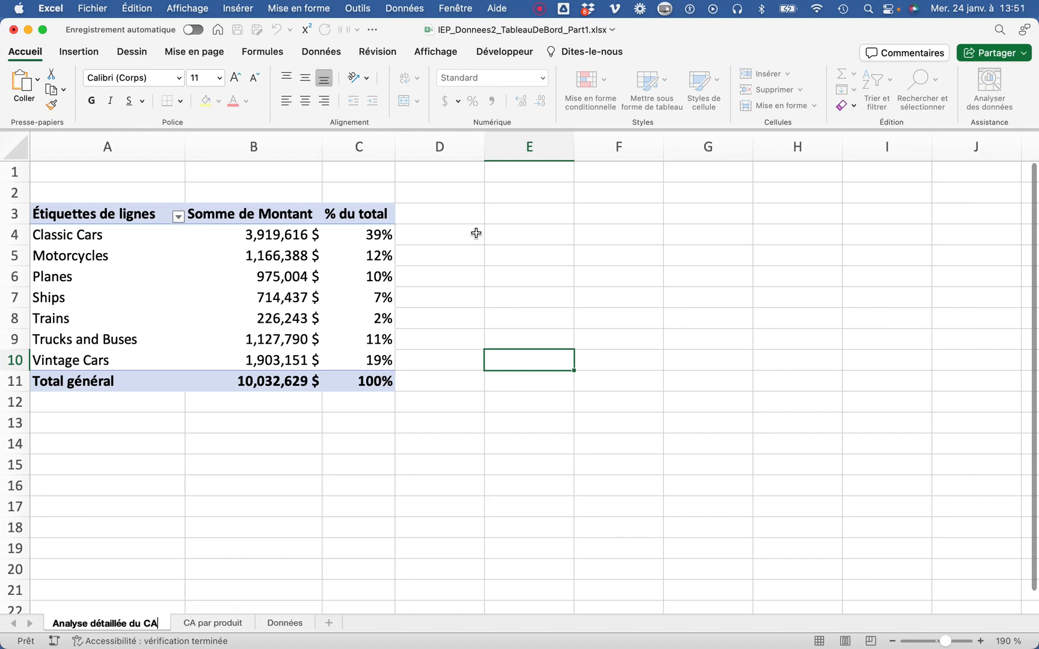
{"action": "key", "text": "Return"}
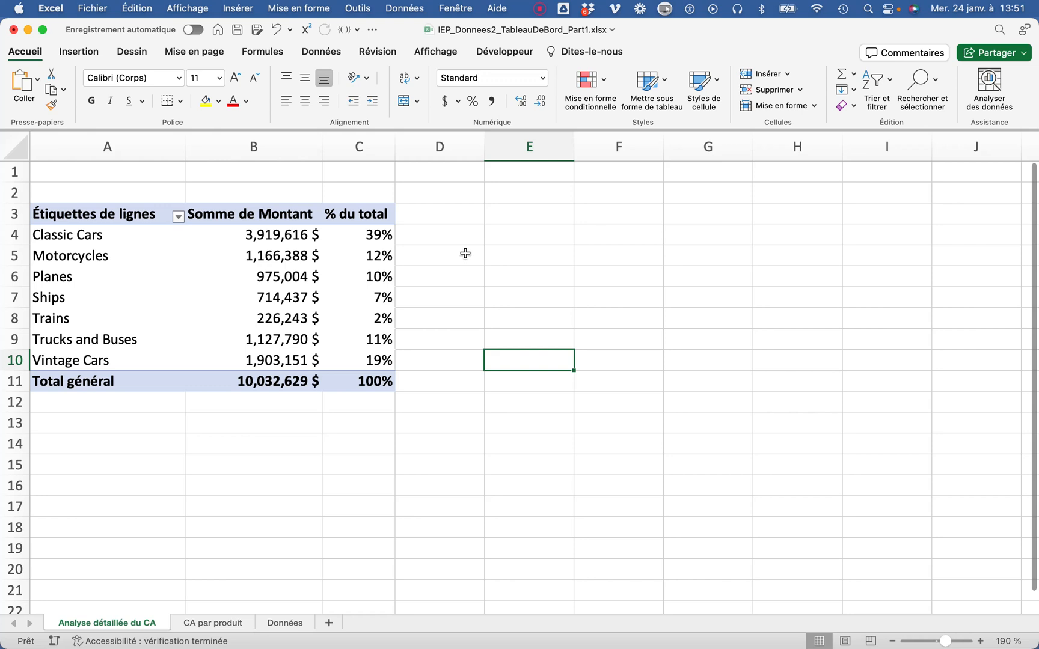
Remove the produit, Somme de Montant and % du total fields from the copied sheet's pivot table.
{"action": "left_click", "coordinate": [365, 290]}
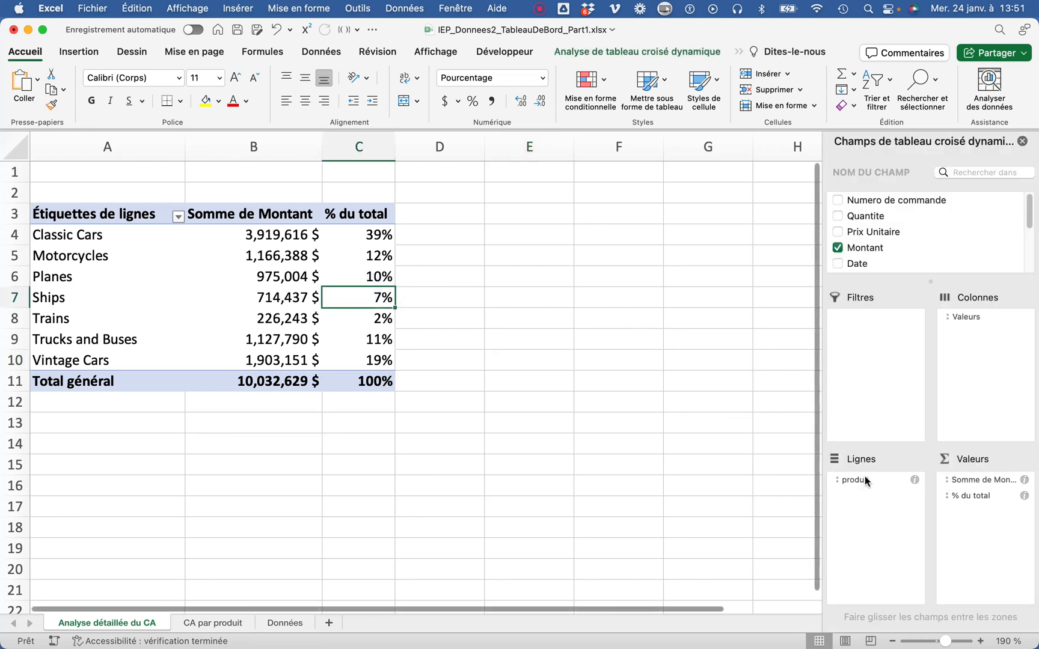
{"action": "left_click_drag", "start_coordinate": [865, 479], "coordinate": [808, 481]}
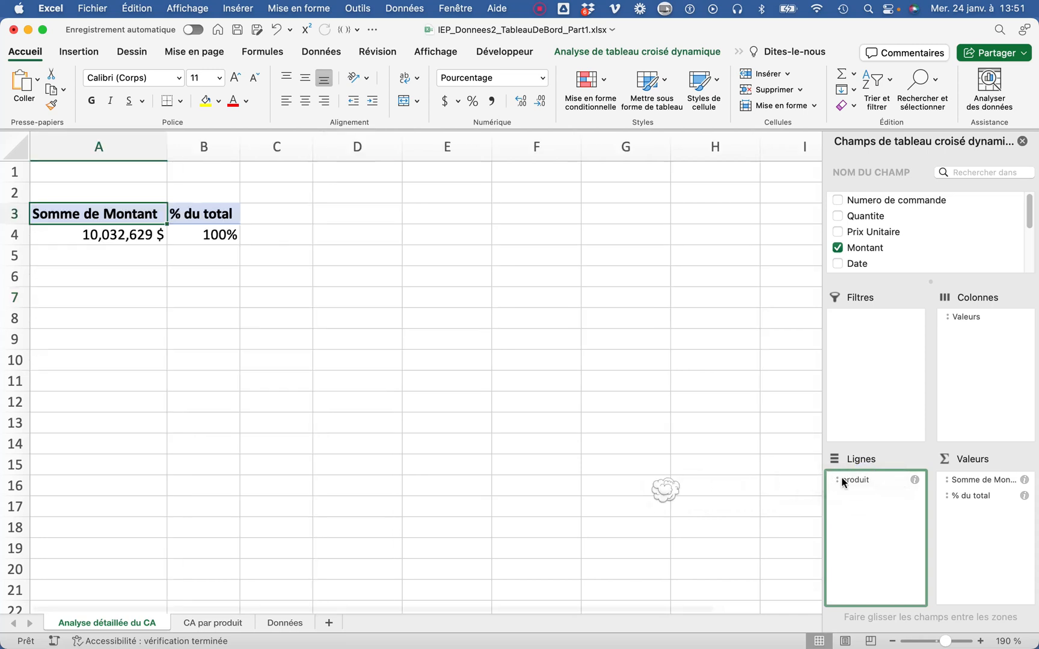
{"action": "left_click_drag", "start_coordinate": [961, 481], "coordinate": [626, 493]}
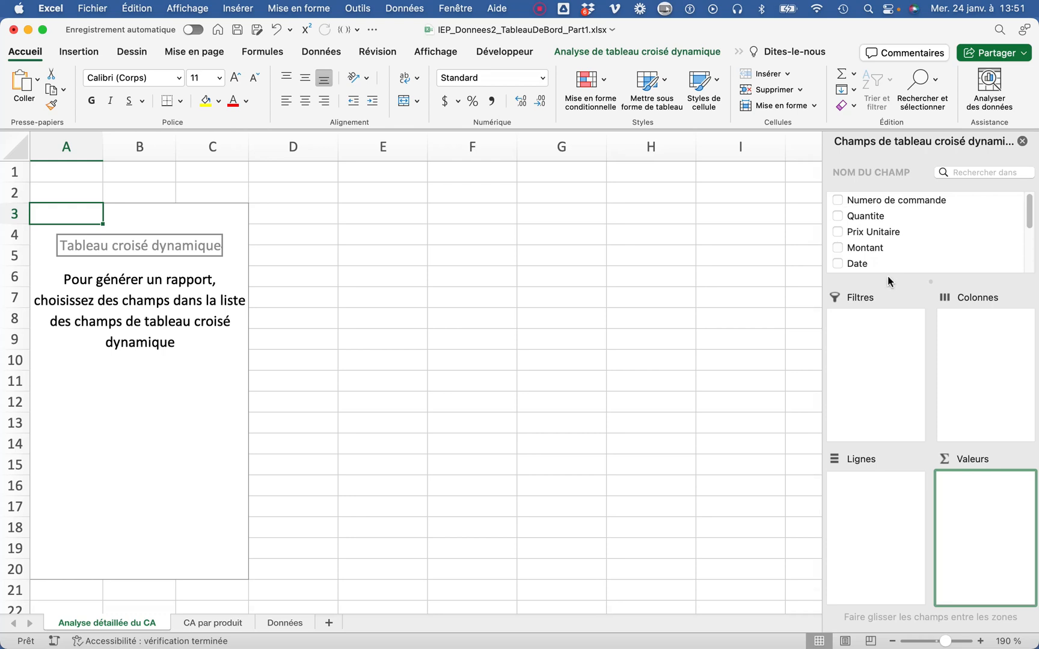
Enlarge the pivot field list and add the Client - pays field as the pivot table's rows.
{"action": "left_click_drag", "start_coordinate": [887, 282], "coordinate": [887, 313]}
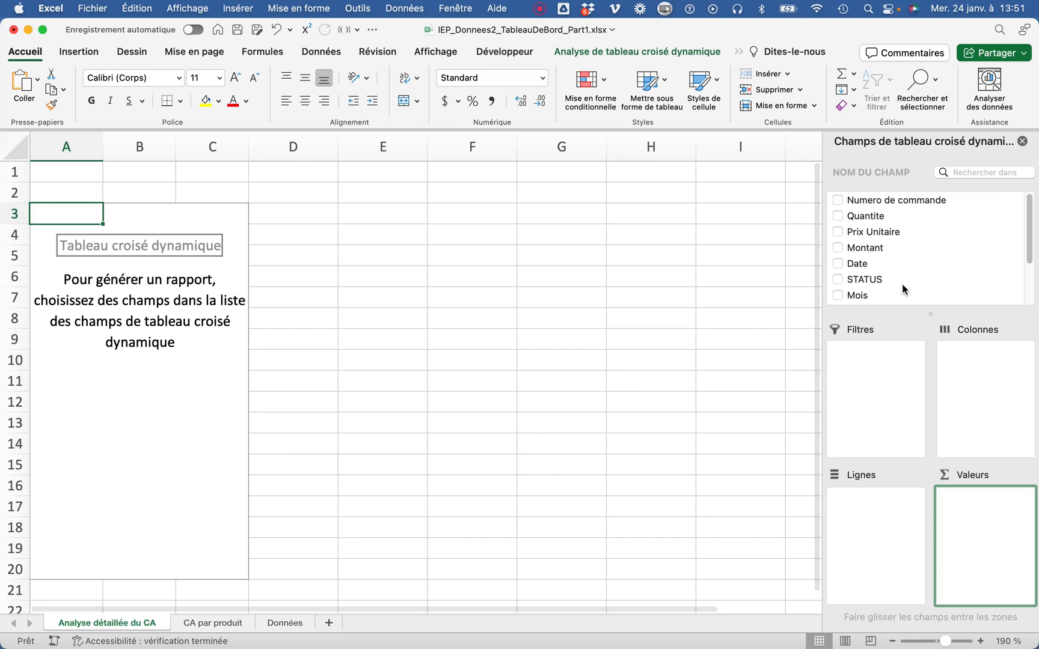
{"action": "scroll", "coordinate": [903, 289], "scroll_direction": "down", "scroll_amount": 3}
{"action": "left_click", "coordinate": [881, 287]}
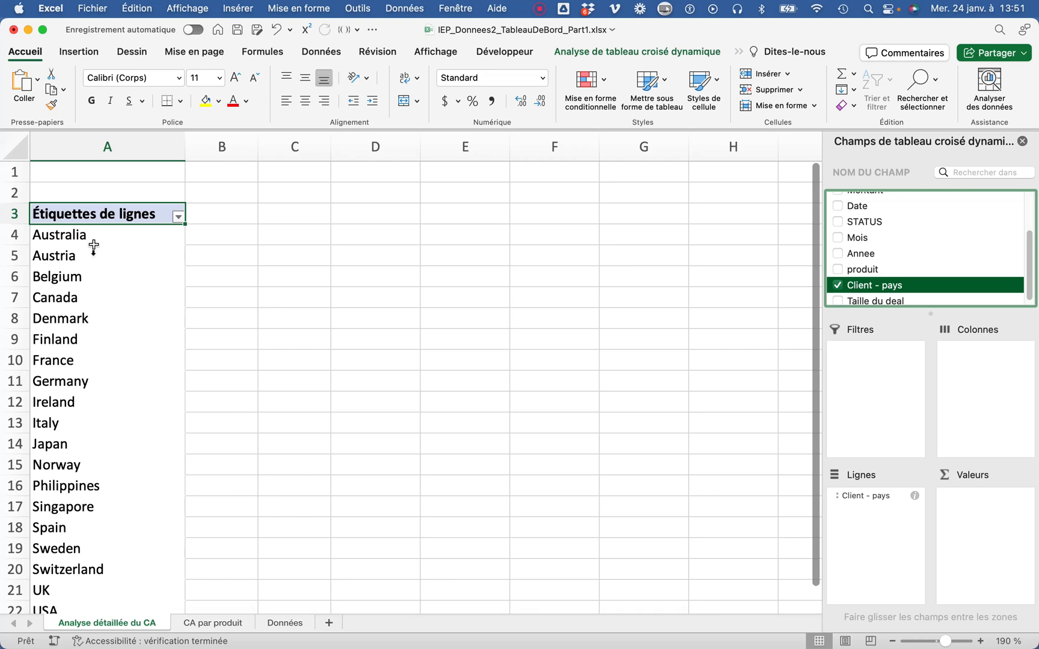
{"action": "scroll", "coordinate": [90, 325], "scroll_direction": "down", "scroll_amount": 4}
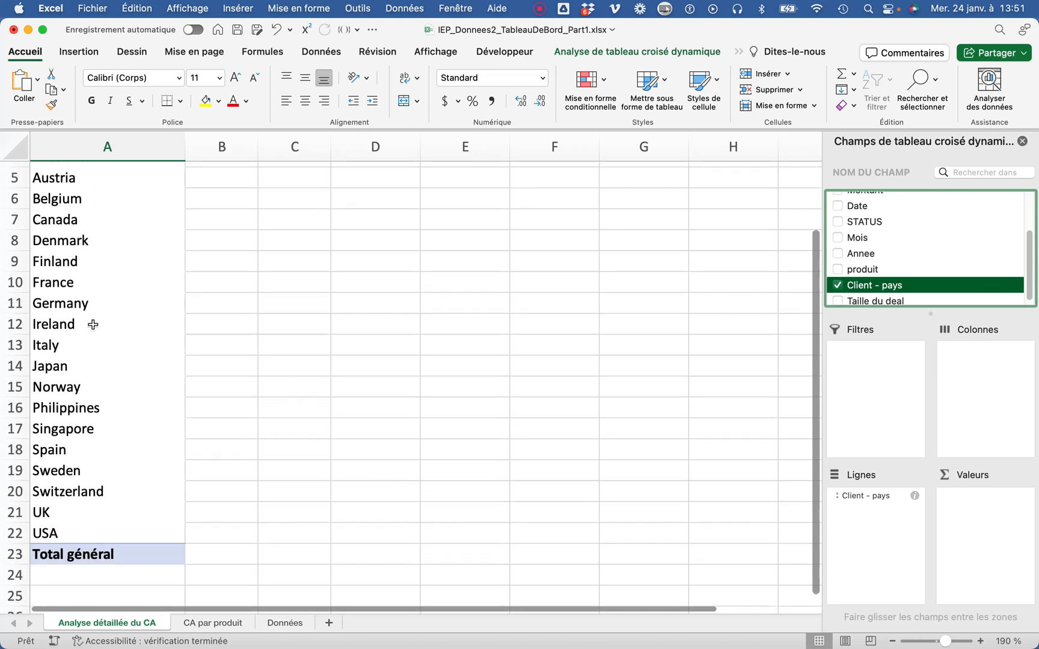
{"action": "scroll", "coordinate": [96, 319], "scroll_direction": "up", "scroll_amount": 2}
{"action": "scroll", "coordinate": [98, 320], "scroll_direction": "up", "scroll_amount": 1}
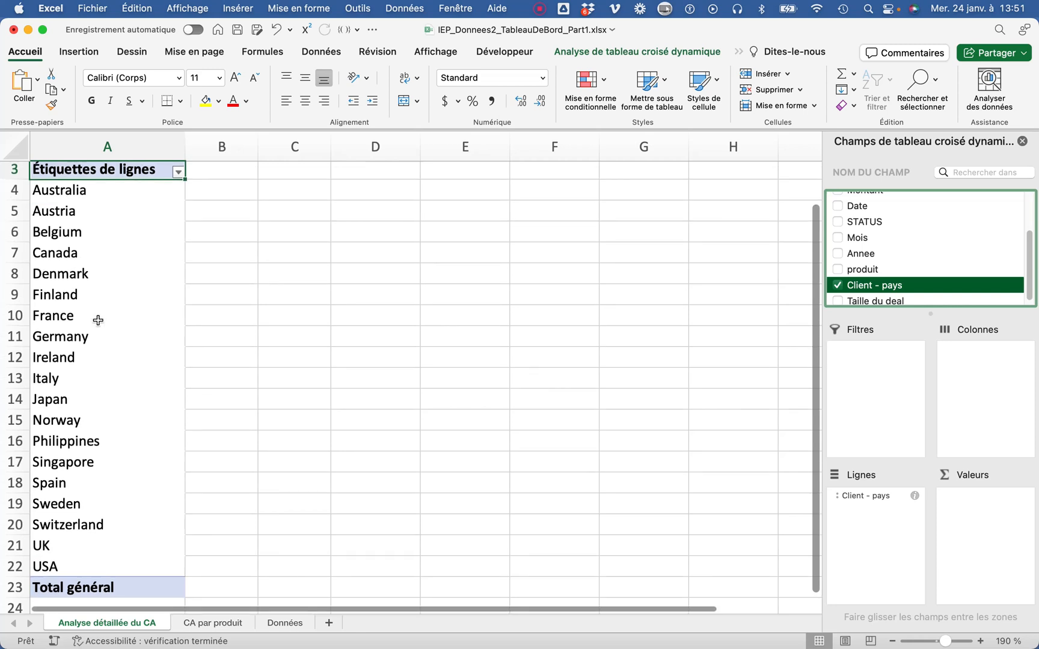
{"action": "left_click", "coordinate": [892, 641]}
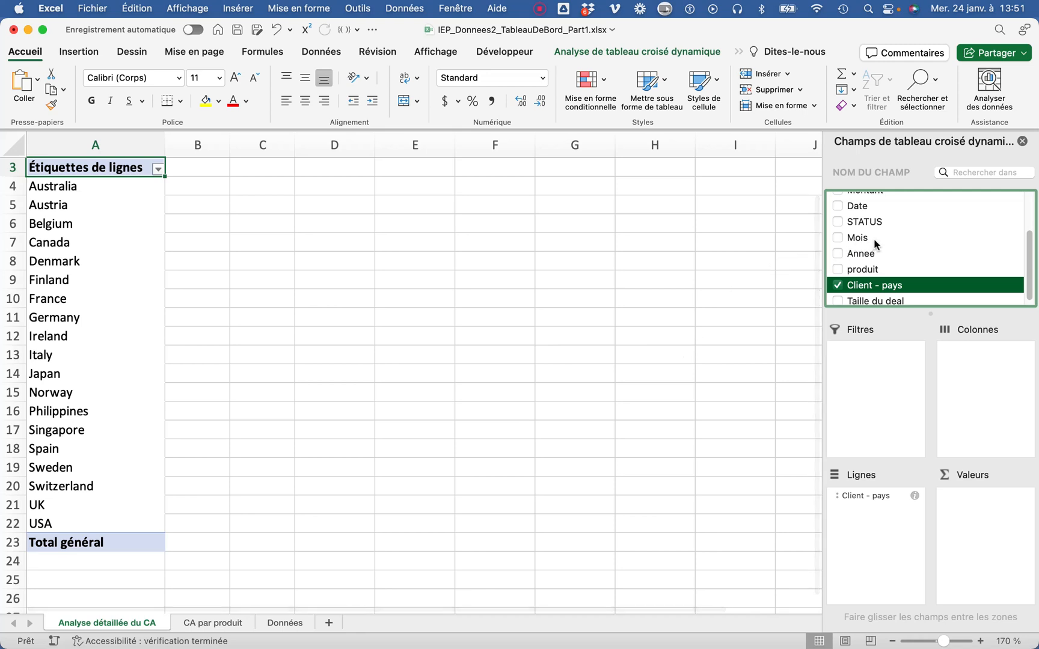
Add Montant to the pivot table's values and produit to its columns.
{"action": "scroll", "coordinate": [876, 243], "scroll_direction": "up", "scroll_amount": 2}
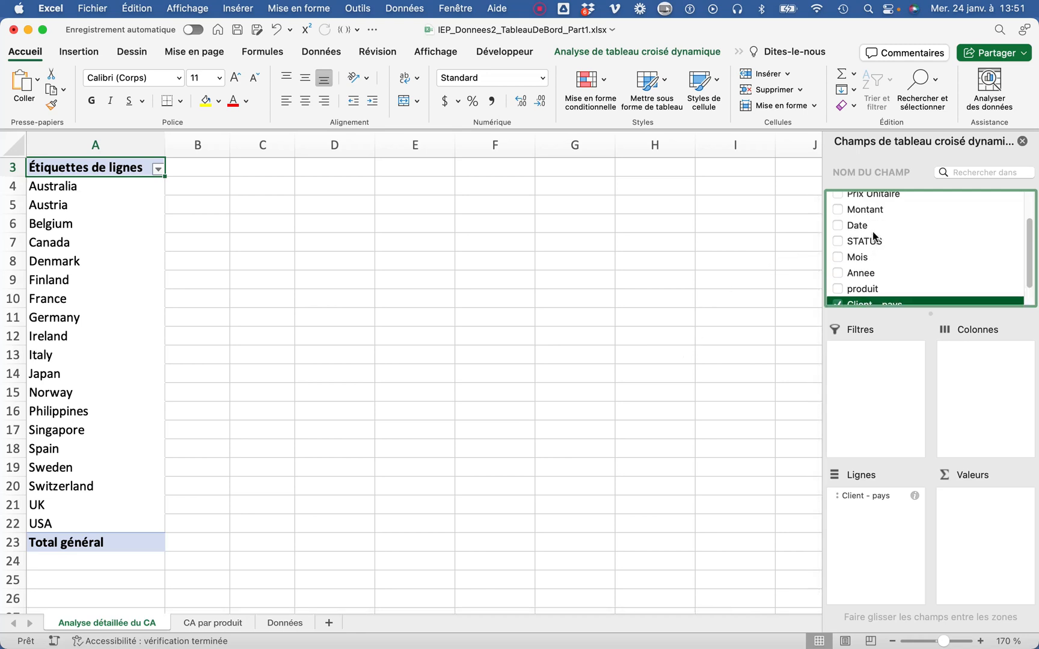
{"action": "left_click_drag", "start_coordinate": [866, 213], "coordinate": [1018, 524]}
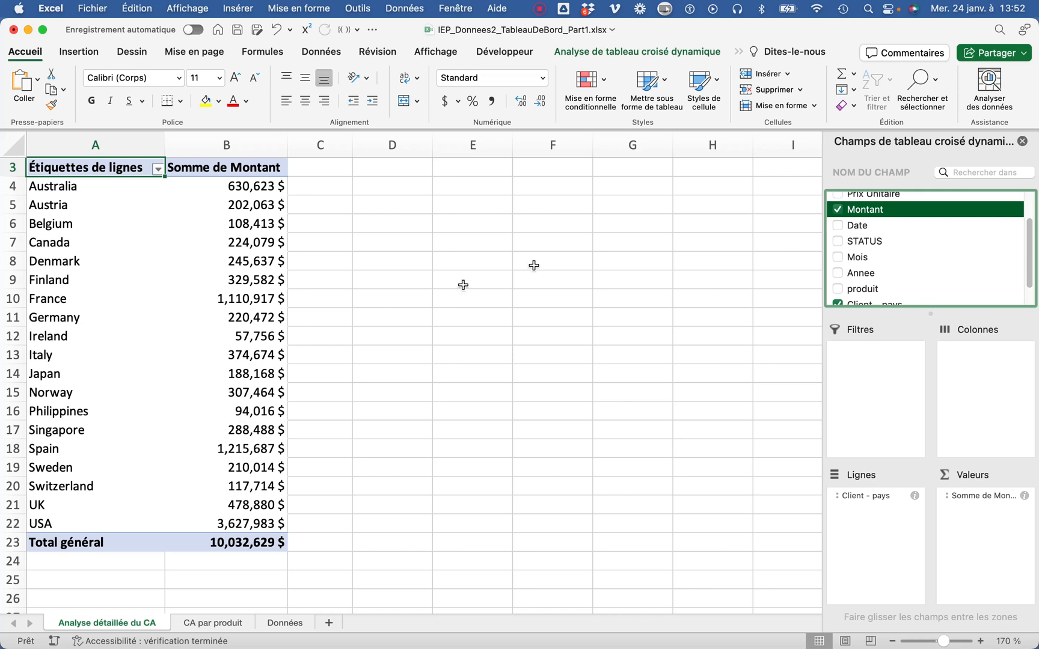
{"action": "scroll", "coordinate": [880, 250], "scroll_direction": "up", "scroll_amount": 1}
{"action": "scroll", "coordinate": [880, 254], "scroll_direction": "up", "scroll_amount": 1}
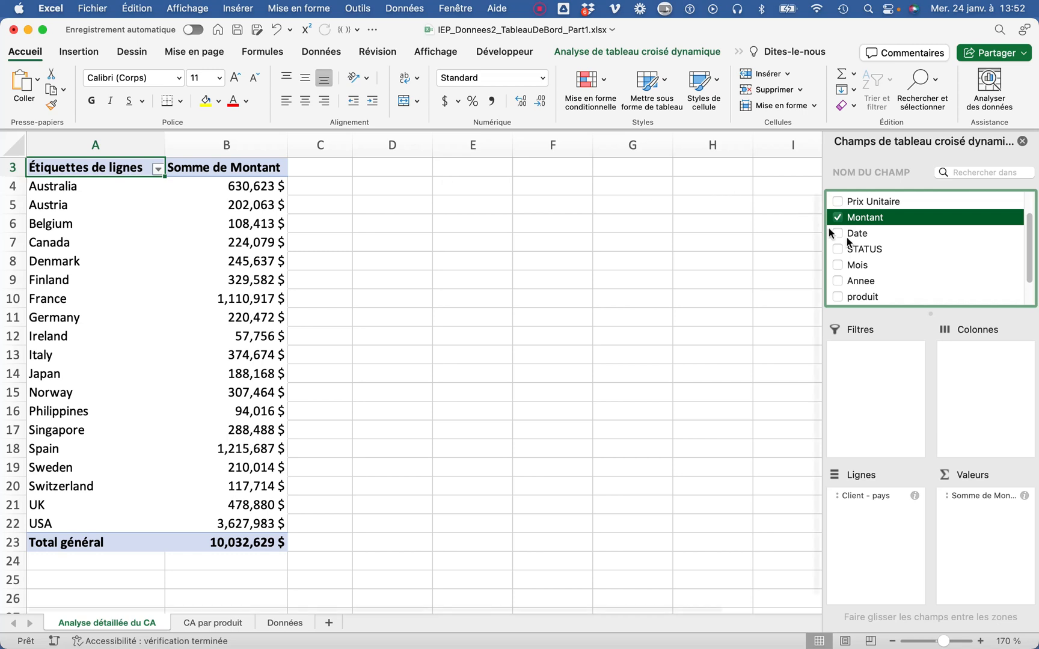
{"action": "left_click_drag", "start_coordinate": [865, 297], "coordinate": [985, 372]}
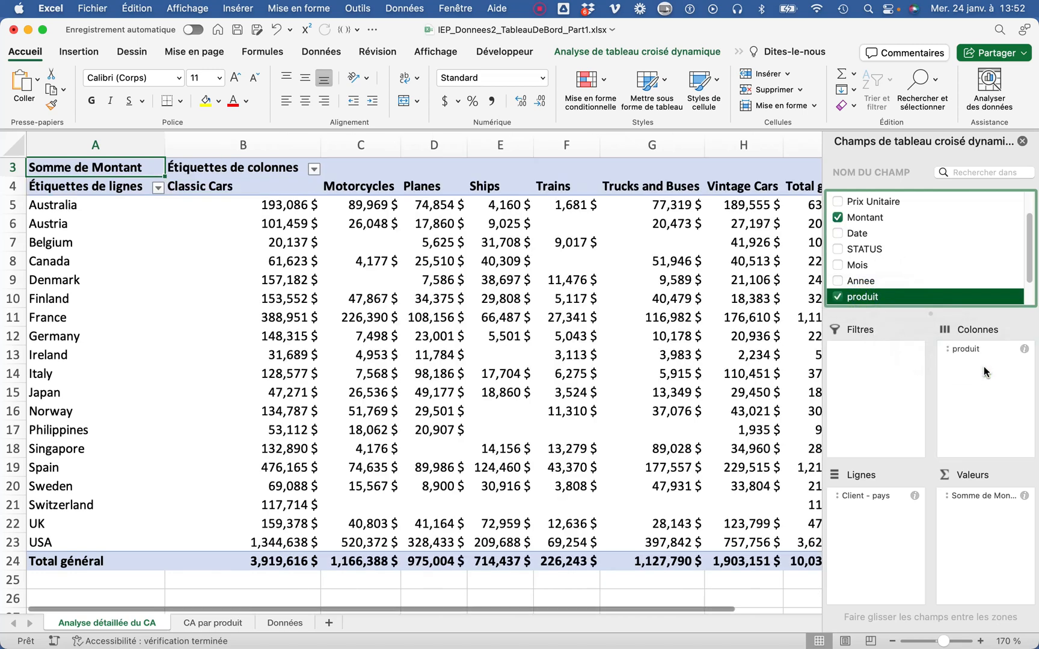
{"action": "left_click", "coordinate": [892, 641]}
{"action": "left_click", "coordinate": [892, 641]}
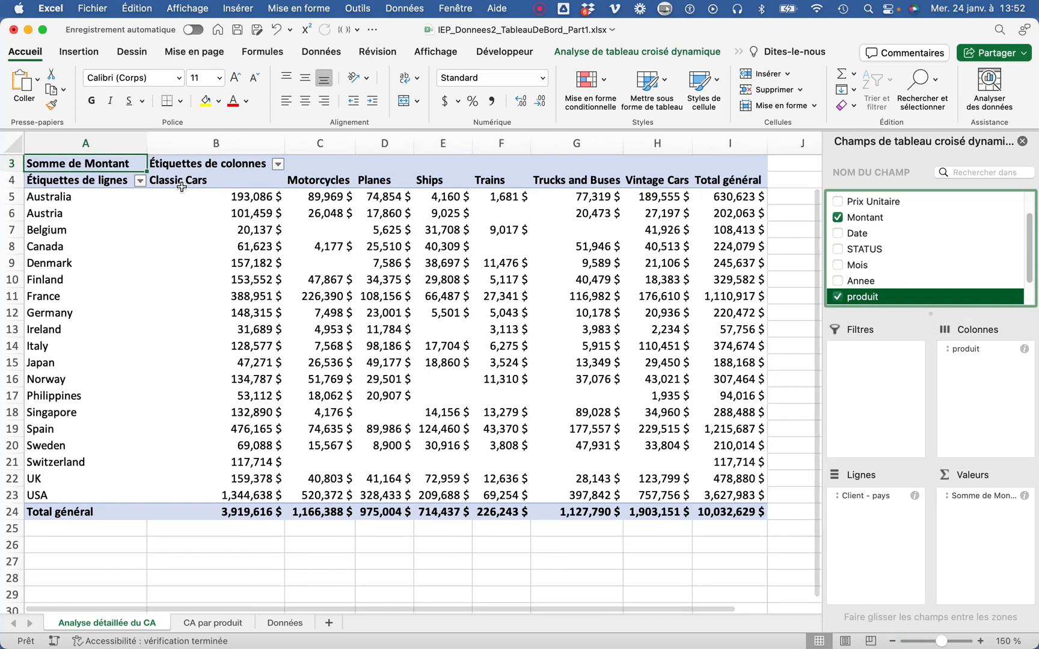
Examine the sales by product for individual countries, such as Australia, USA, Singapore and Japan.
{"action": "left_click", "coordinate": [10, 196]}
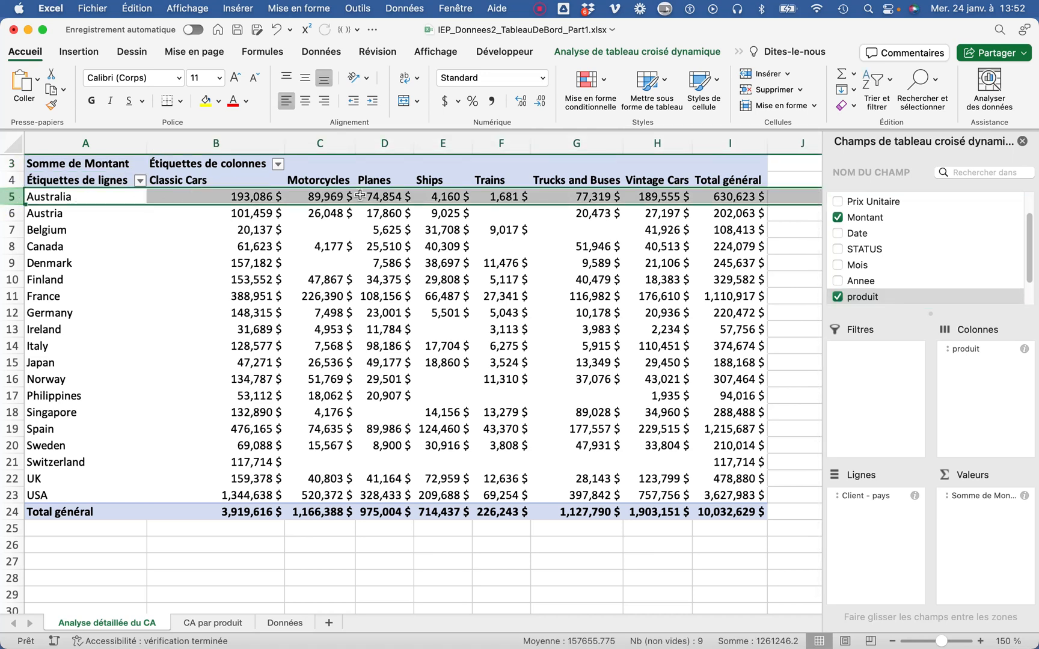
{"action": "left_click", "coordinate": [13, 496]}
{"action": "left_click", "coordinate": [12, 413]}
{"action": "left_click", "coordinate": [12, 363]}
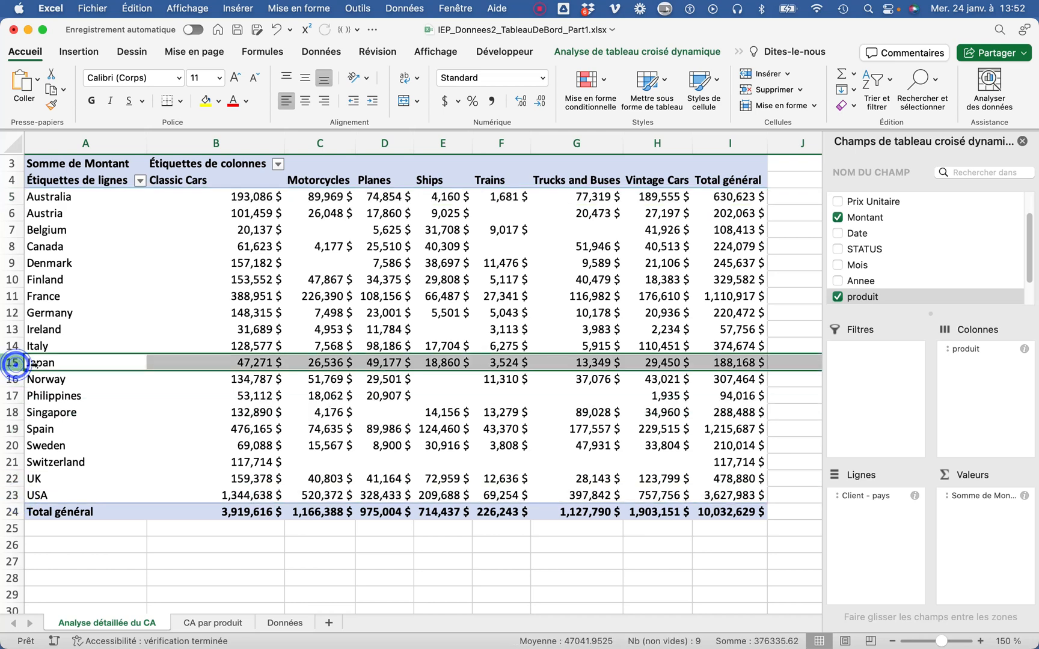
{"action": "left_click", "coordinate": [451, 394]}
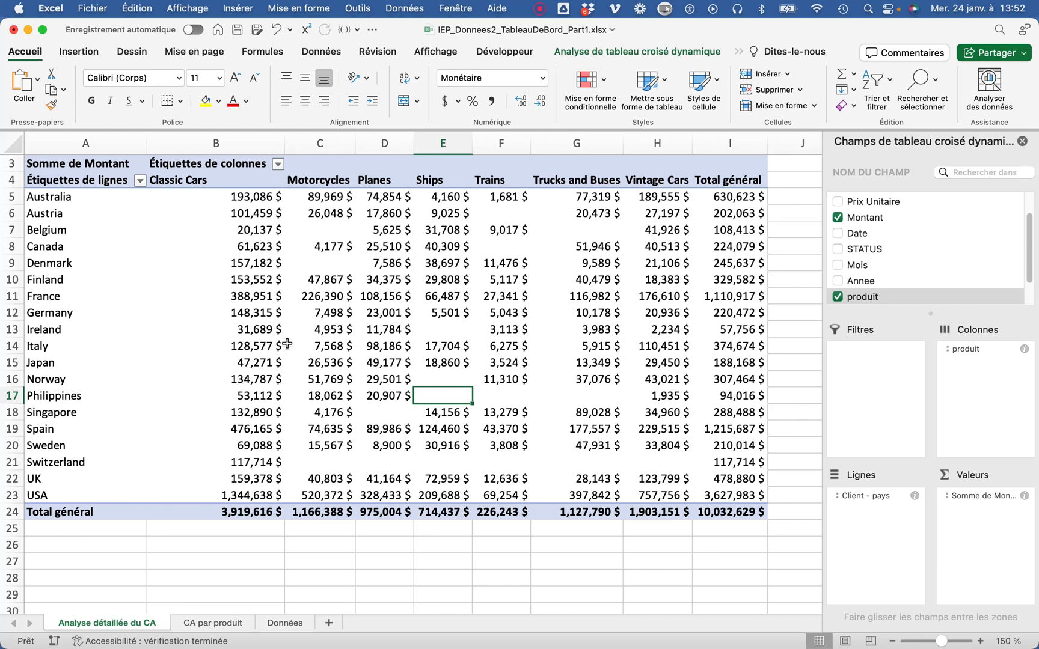
Copy the whole country-by-product pivot table and paste it below the original, starting at cell A27.
{"action": "left_click", "coordinate": [40, 162]}
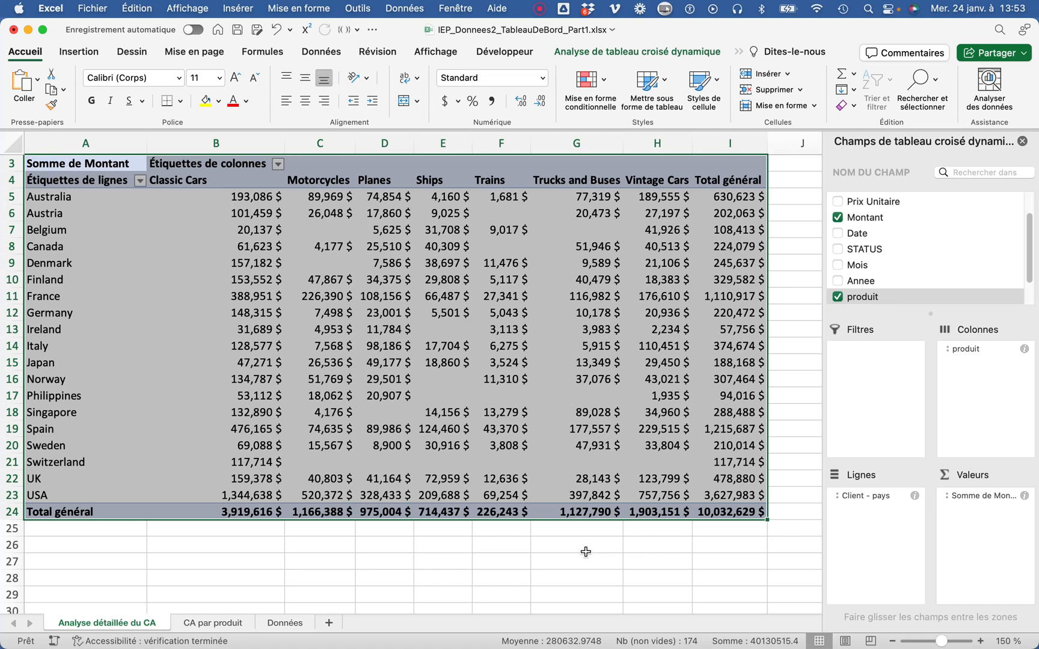
{"action": "key", "text": "super+c"}
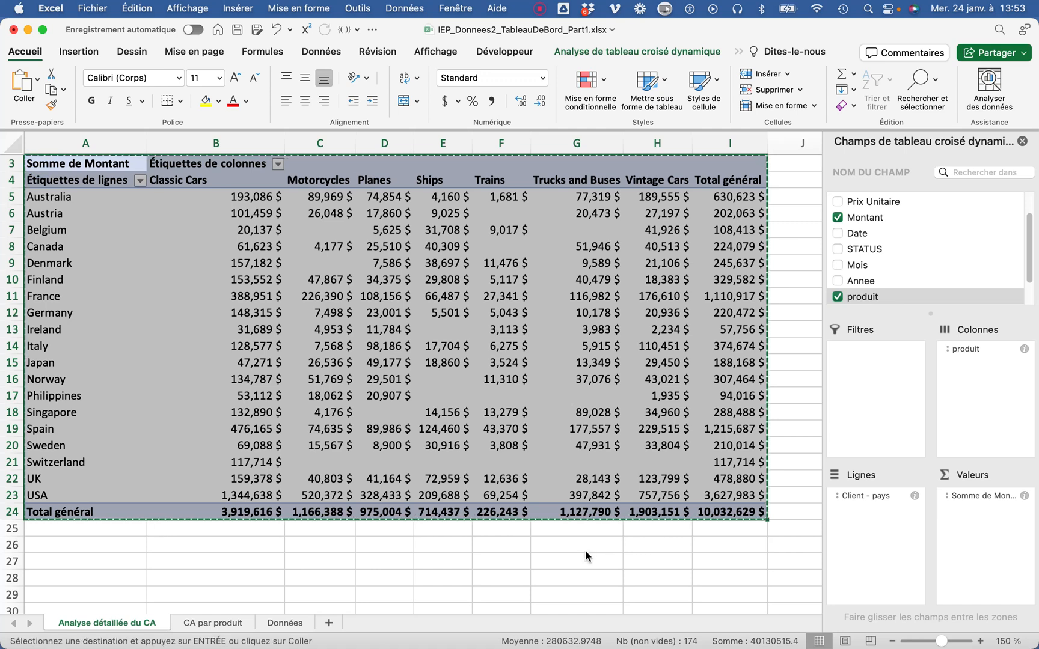
{"action": "left_click", "coordinate": [119, 564]}
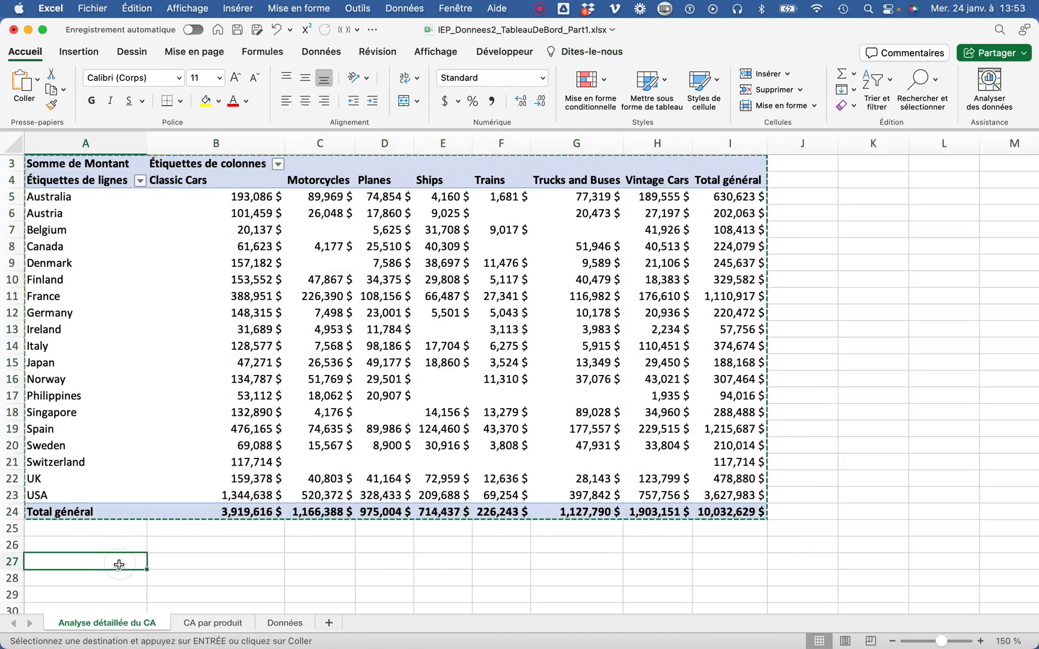
{"action": "key", "text": "super+v"}
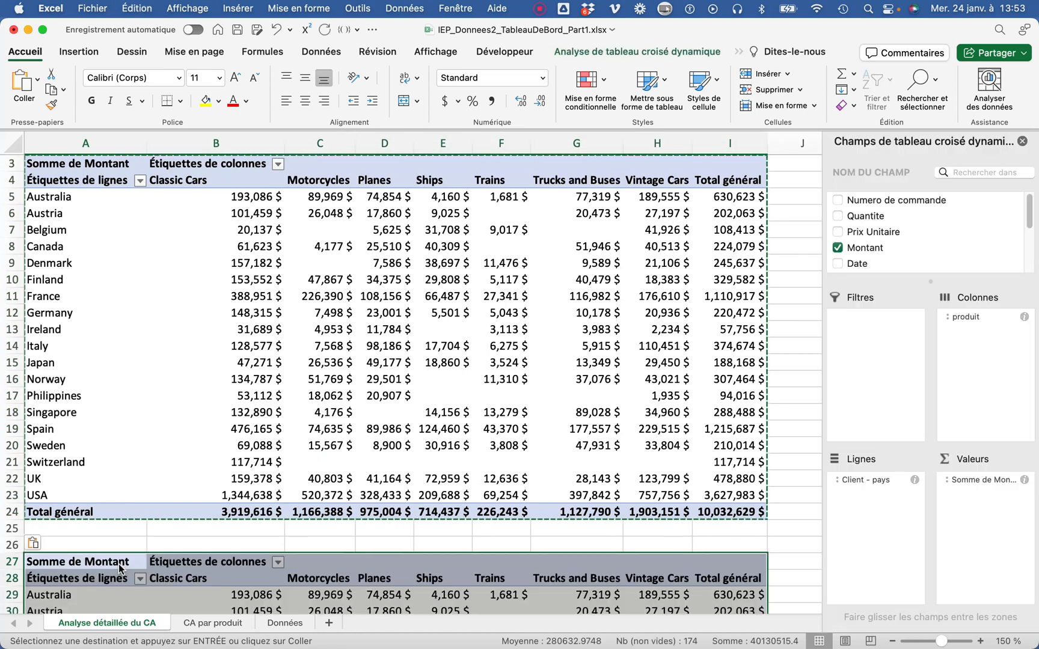
{"action": "scroll", "coordinate": [183, 499], "scroll_direction": "down", "scroll_amount": 4}
{"action": "scroll", "coordinate": [183, 499], "scroll_direction": "down", "scroll_amount": 15}
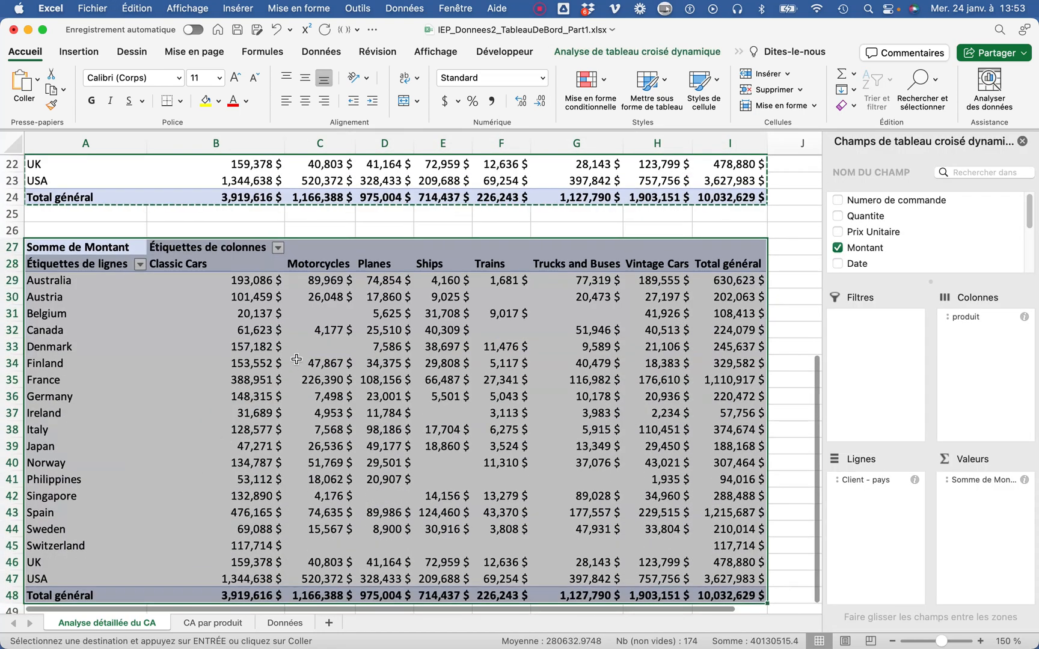
Display the Somme de Montant values of the lower pivot table as "% du total de la colonne".
{"action": "left_click", "coordinate": [259, 361]}
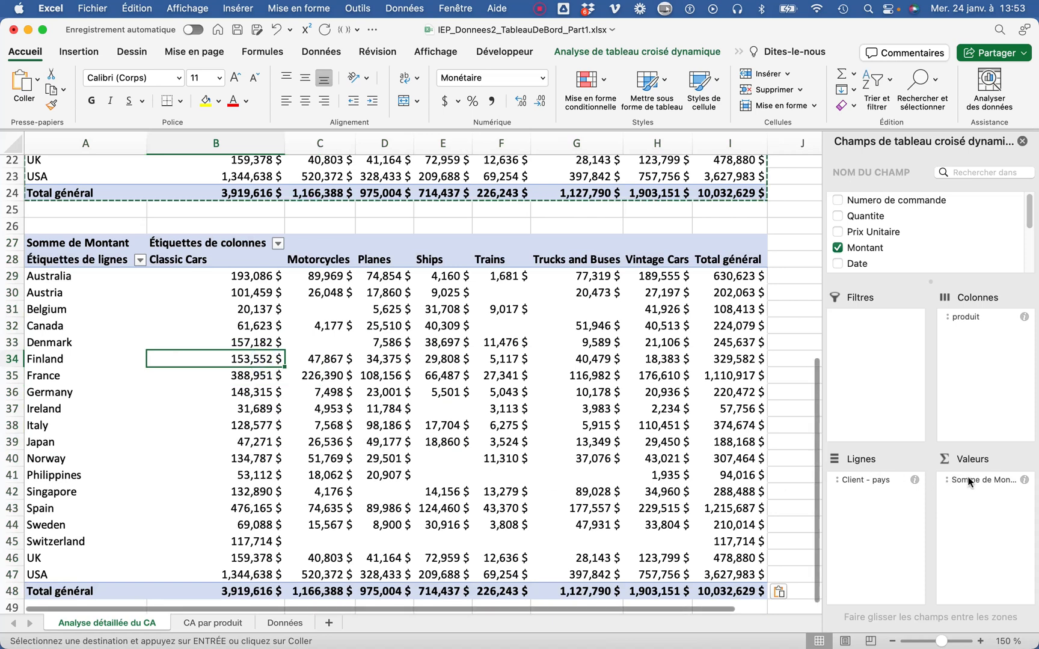
{"action": "left_click", "coordinate": [1025, 480]}
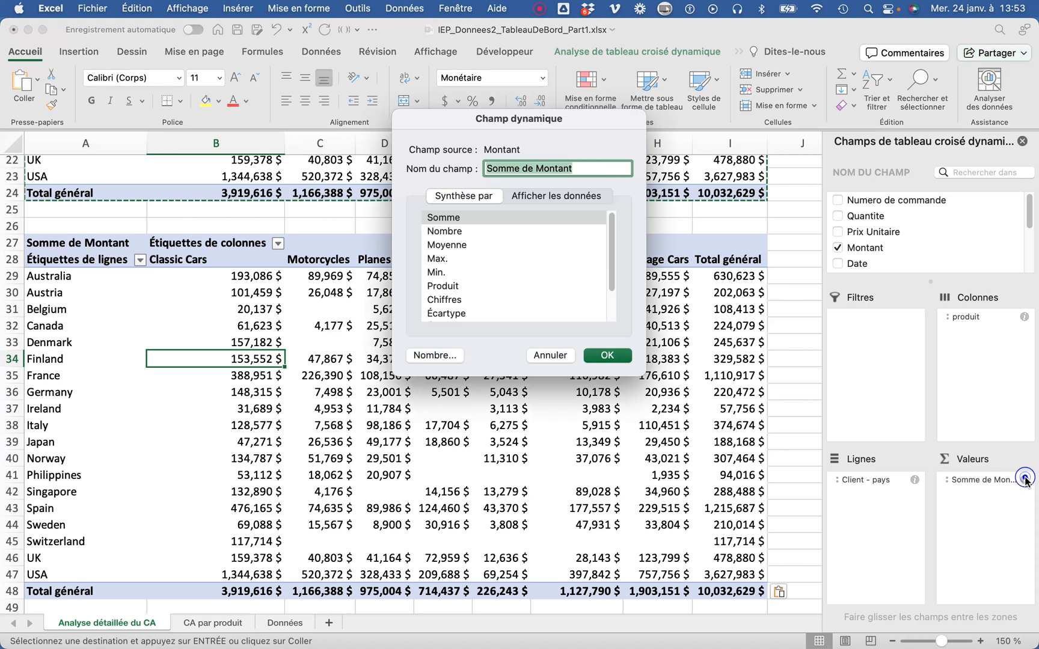
{"action": "left_click", "coordinate": [566, 193]}
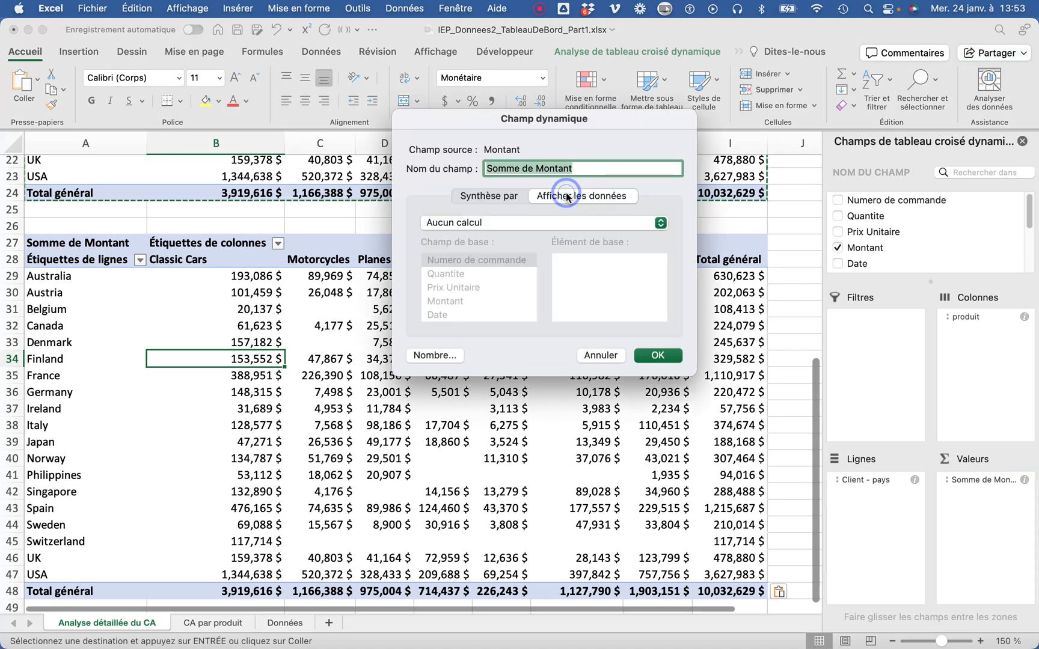
{"action": "left_click", "coordinate": [563, 223]}
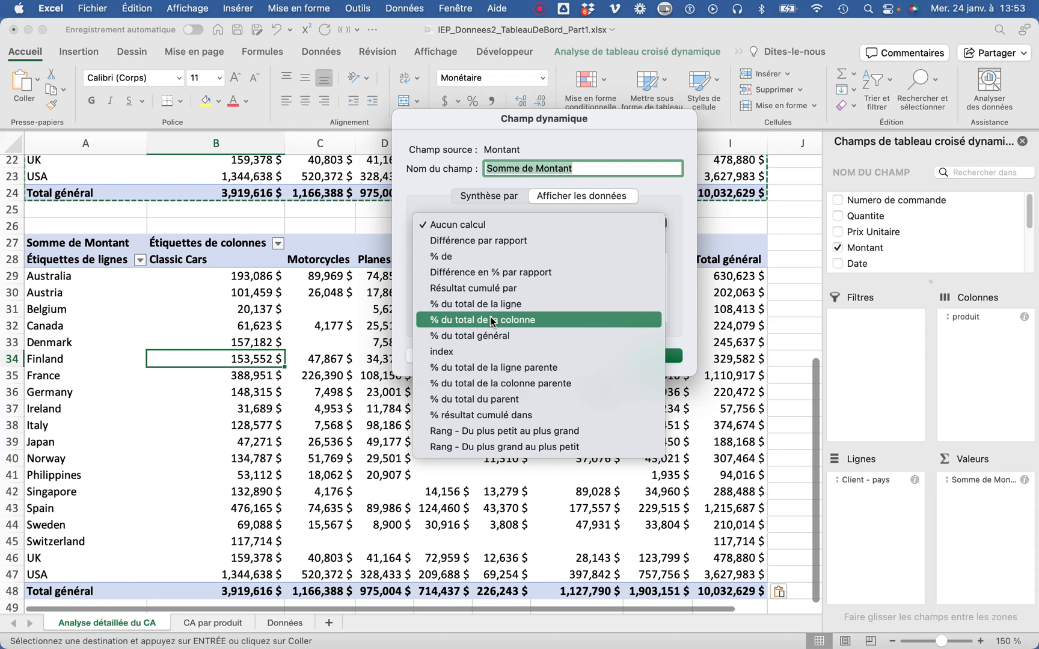
{"action": "left_click", "coordinate": [492, 320]}
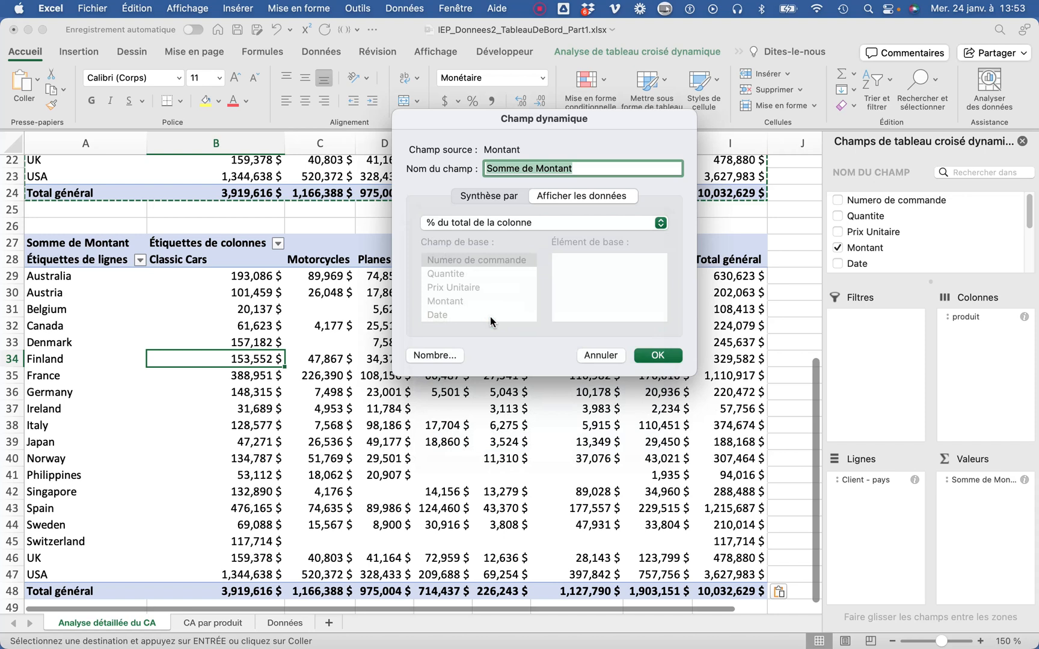
{"action": "left_click", "coordinate": [657, 355]}
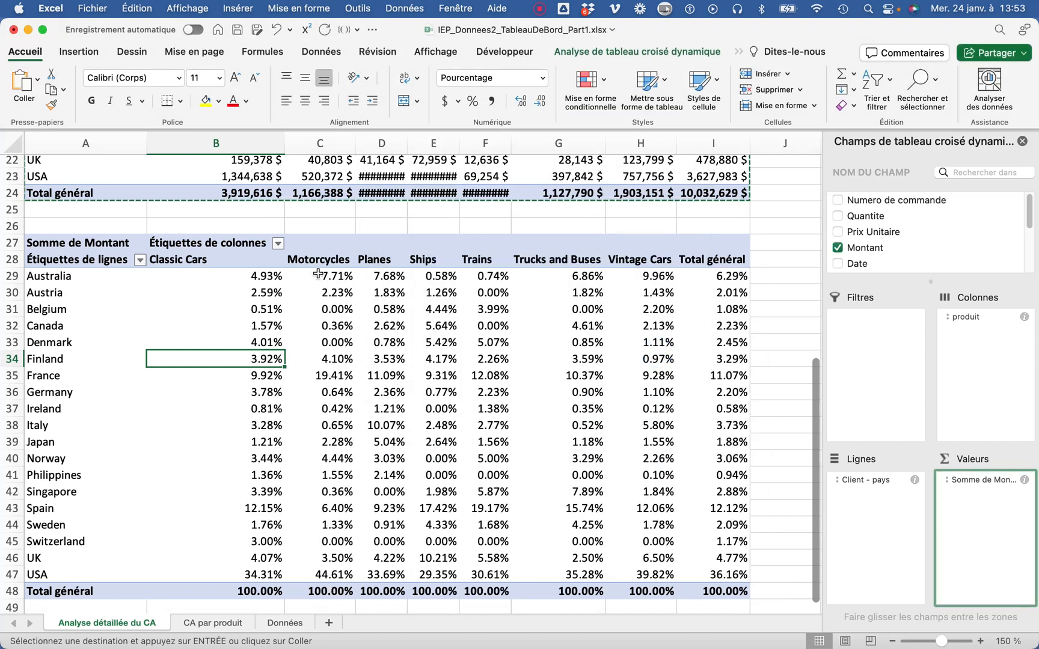
Widen columns D, E and F to fit the upper table's amounts, and select Austria's Classic Cars cell in the lower table.
{"action": "left_click", "coordinate": [381, 133]}
{"action": "left_click_drag", "start_coordinate": [381, 133], "coordinate": [481, 138]}
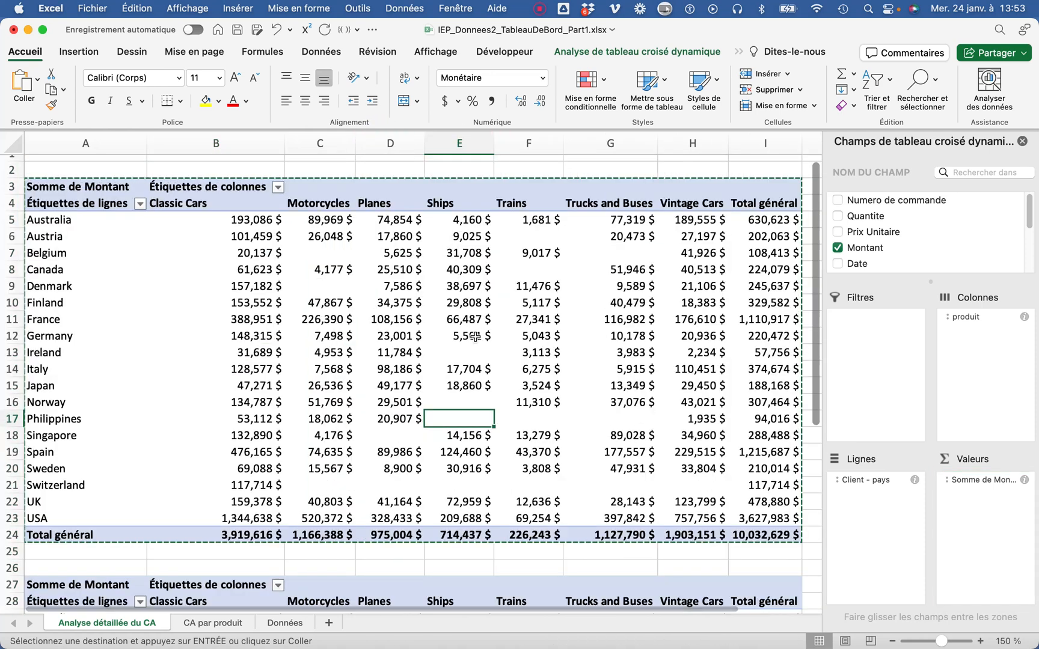
{"action": "scroll", "coordinate": [471, 329], "scroll_direction": "down", "scroll_amount": 4}
{"action": "scroll", "coordinate": [470, 329], "scroll_direction": "down", "scroll_amount": 5}
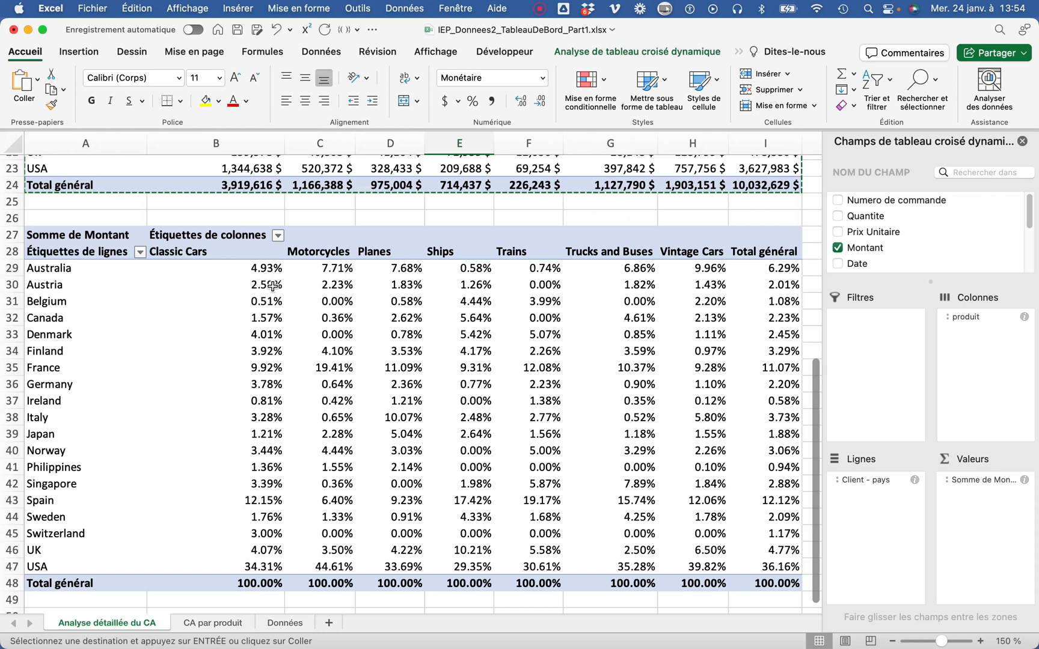
{"action": "left_click", "coordinate": [273, 287]}
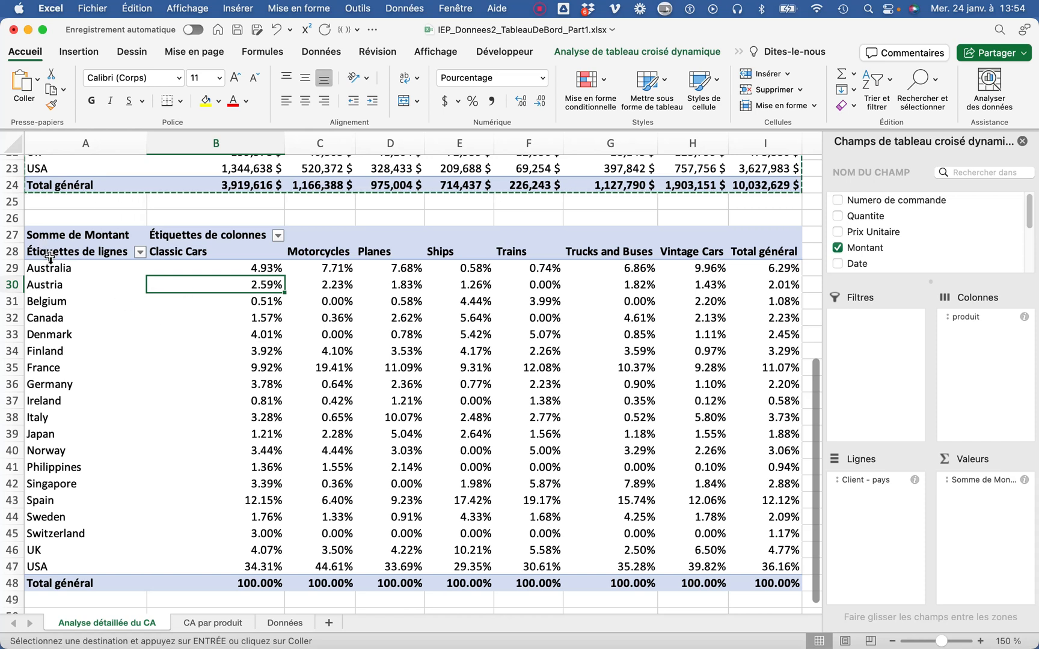
Examine the lower table's country percentages for each product from Classic Cars to Trucks and Buses, including Italy, Spain, USA and France.
{"action": "left_click", "coordinate": [220, 253]}
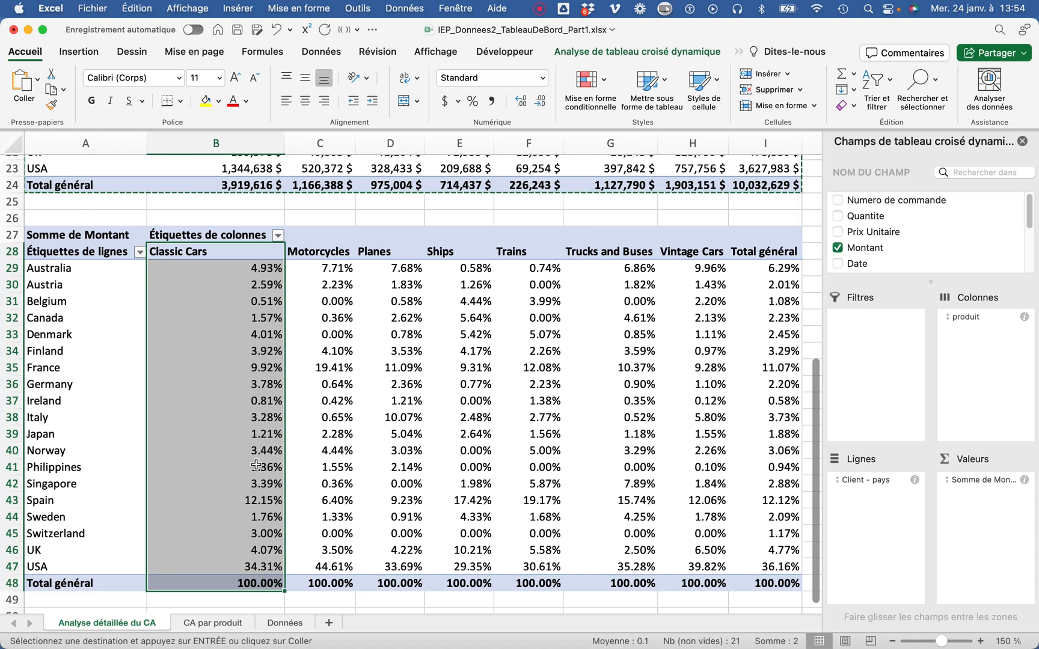
{"action": "left_click", "coordinate": [319, 243]}
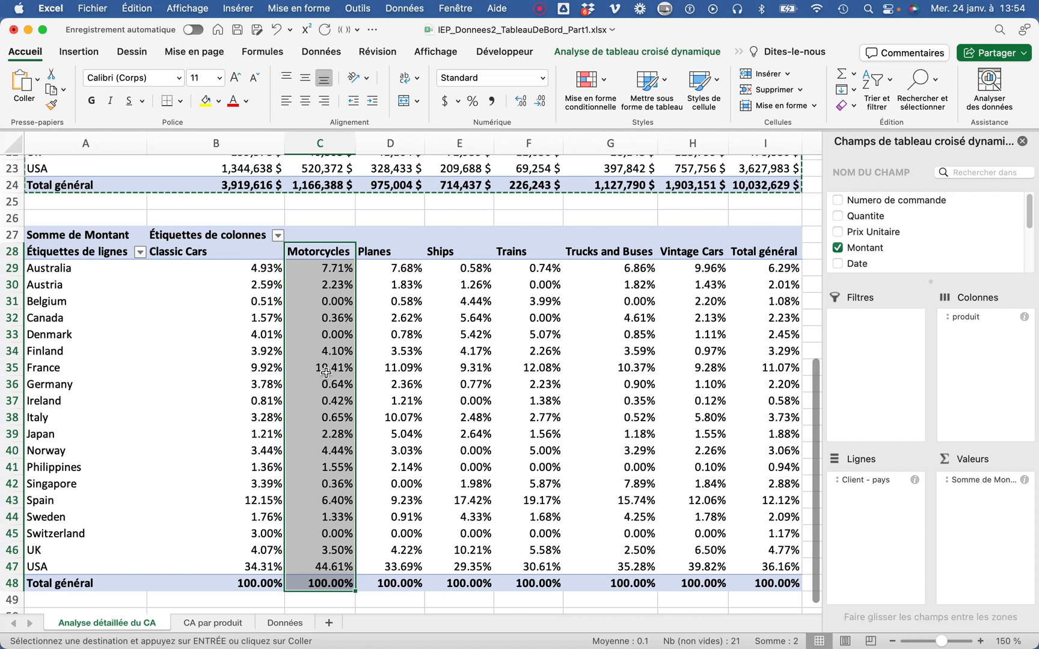
{"action": "left_click", "coordinate": [382, 247]}
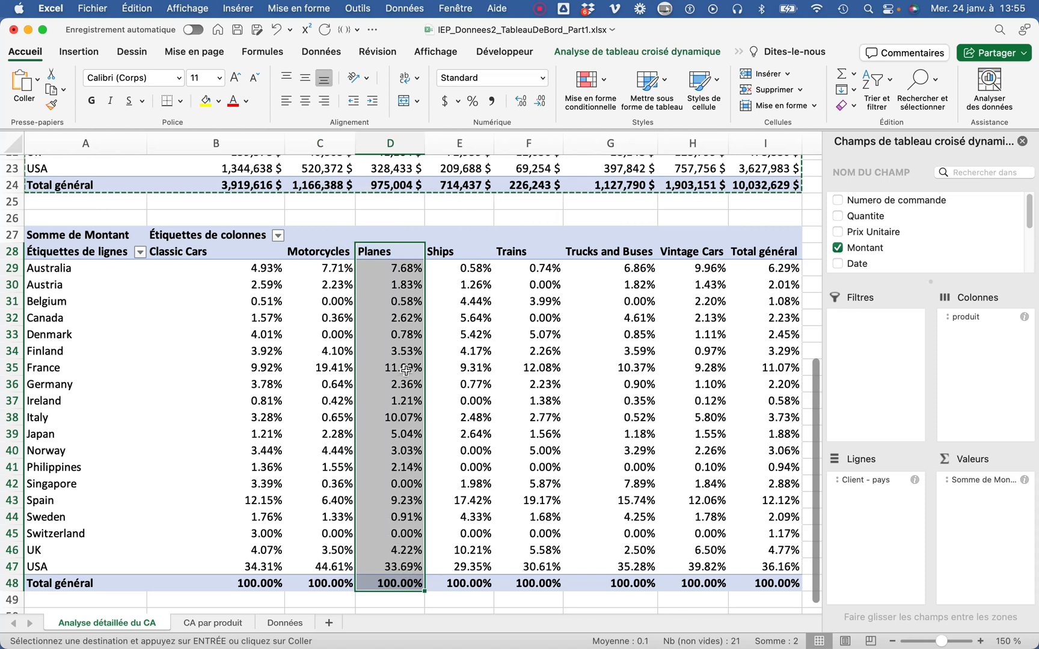
{"action": "left_click", "coordinate": [406, 417]}
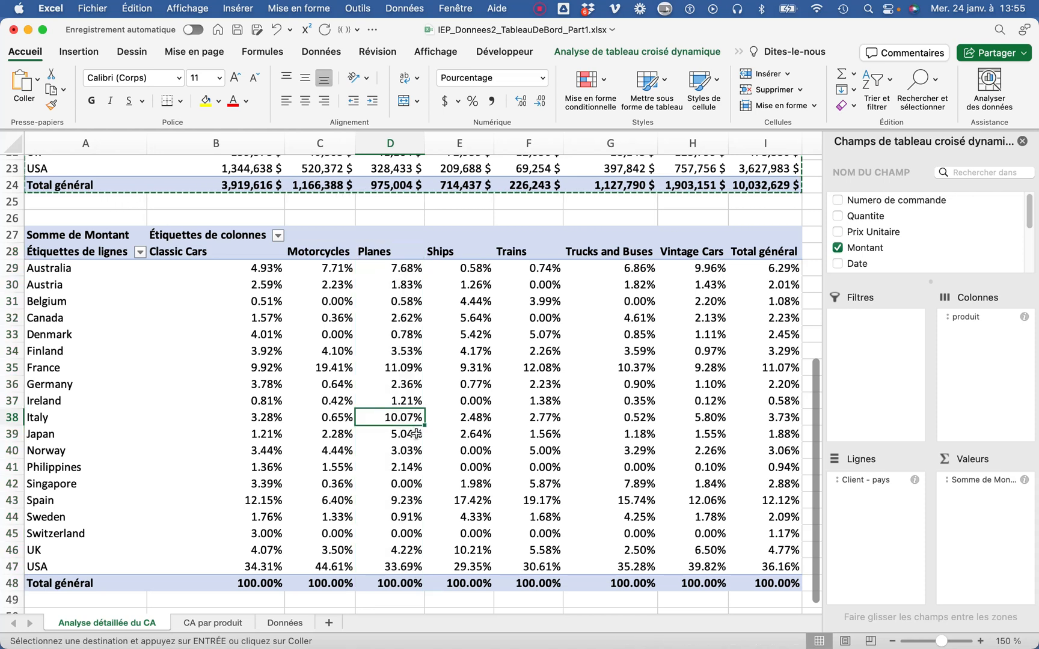
{"action": "left_click", "coordinate": [459, 247]}
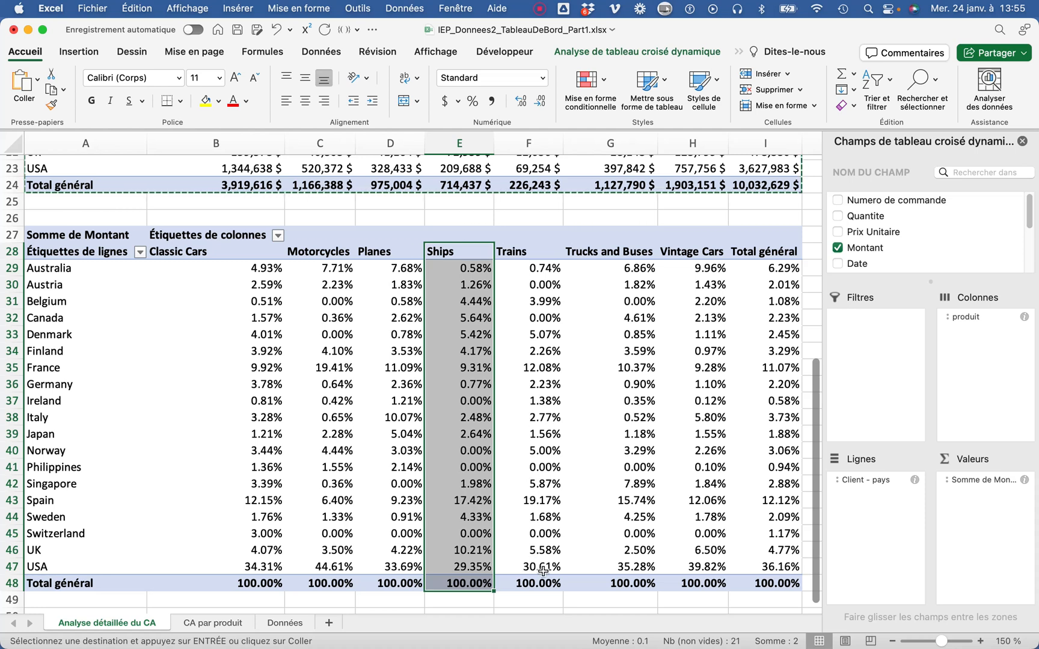
{"action": "left_click", "coordinate": [539, 501]}
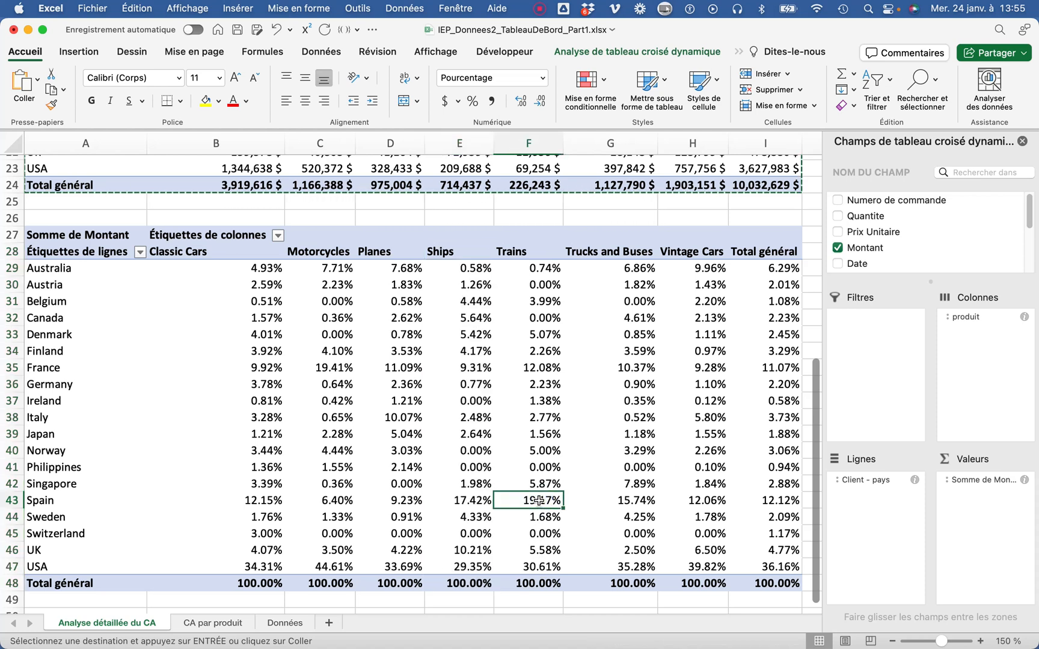
{"action": "left_click", "coordinate": [634, 568]}
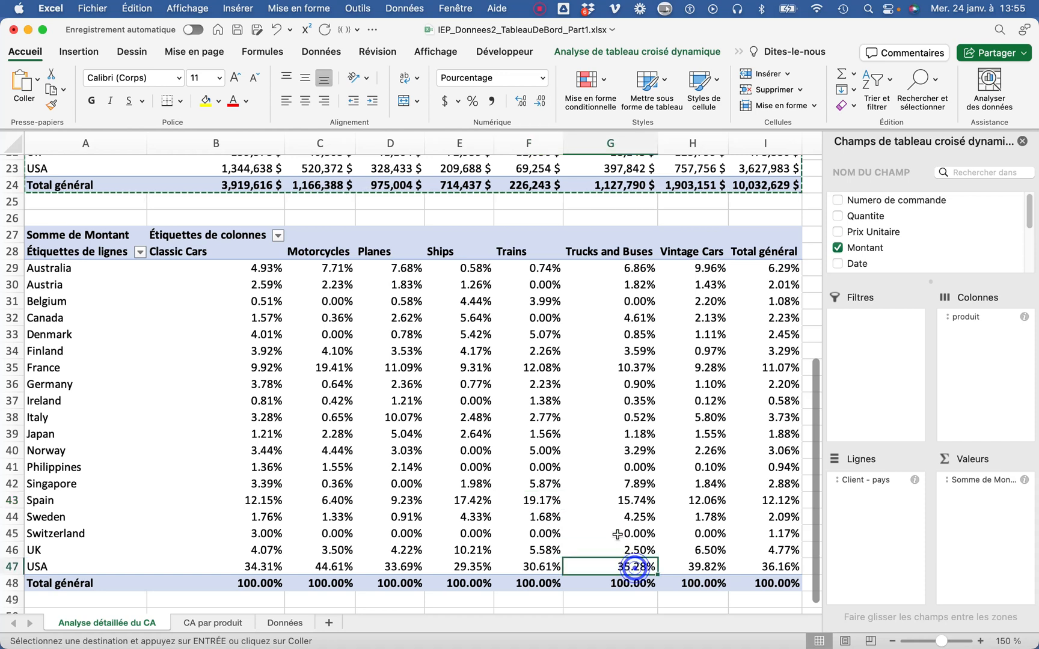
{"action": "left_click", "coordinate": [622, 503]}
{"action": "left_click", "coordinate": [623, 395]}
{"action": "left_click", "coordinate": [623, 368]}
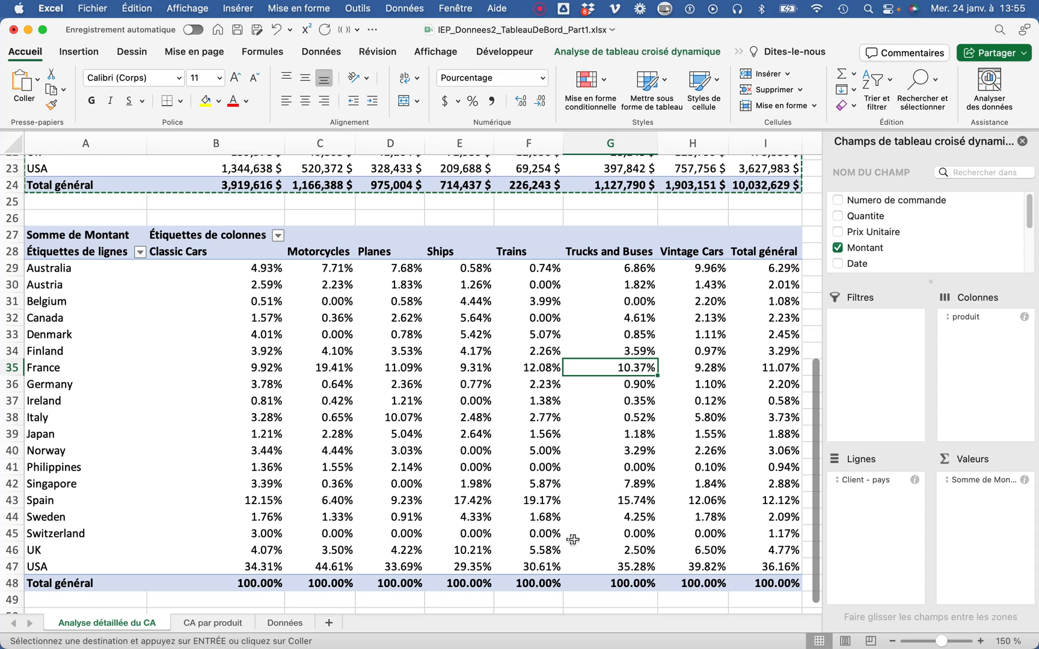
{"action": "left_click", "coordinate": [890, 641]}
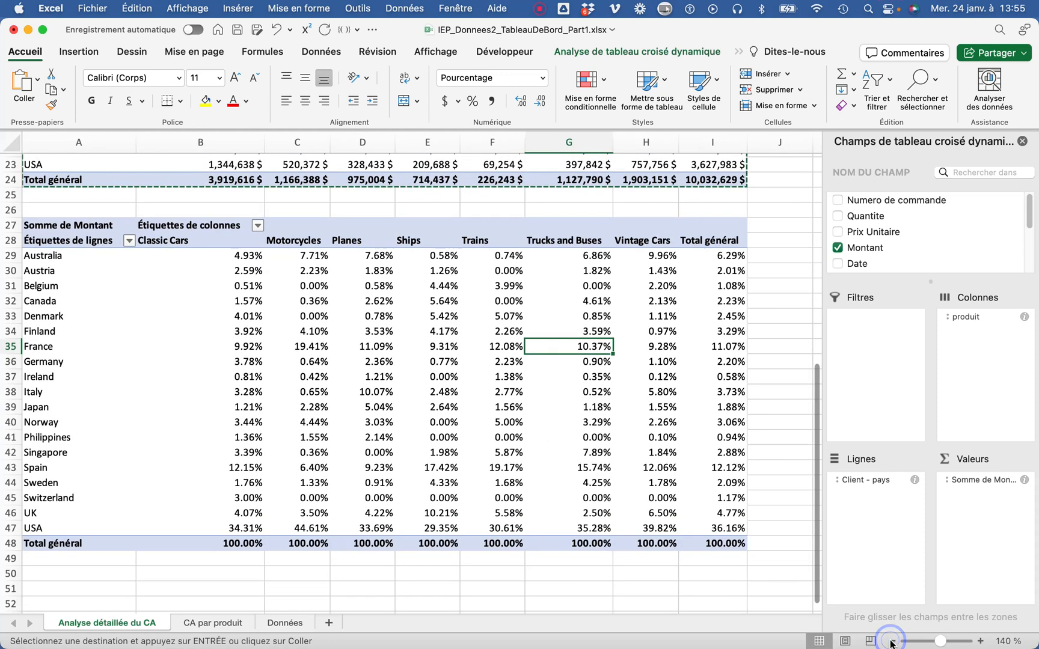